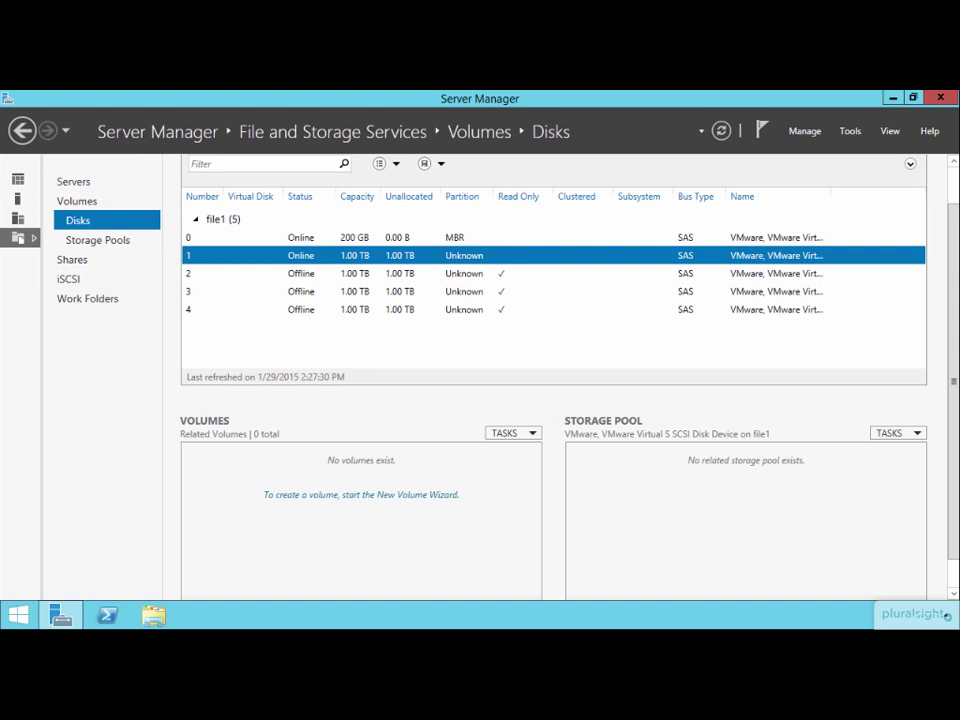
Open the file server's virtual machine settings and review the 200 GB system disk and Hard Disk 2.
left_click(394, 276)
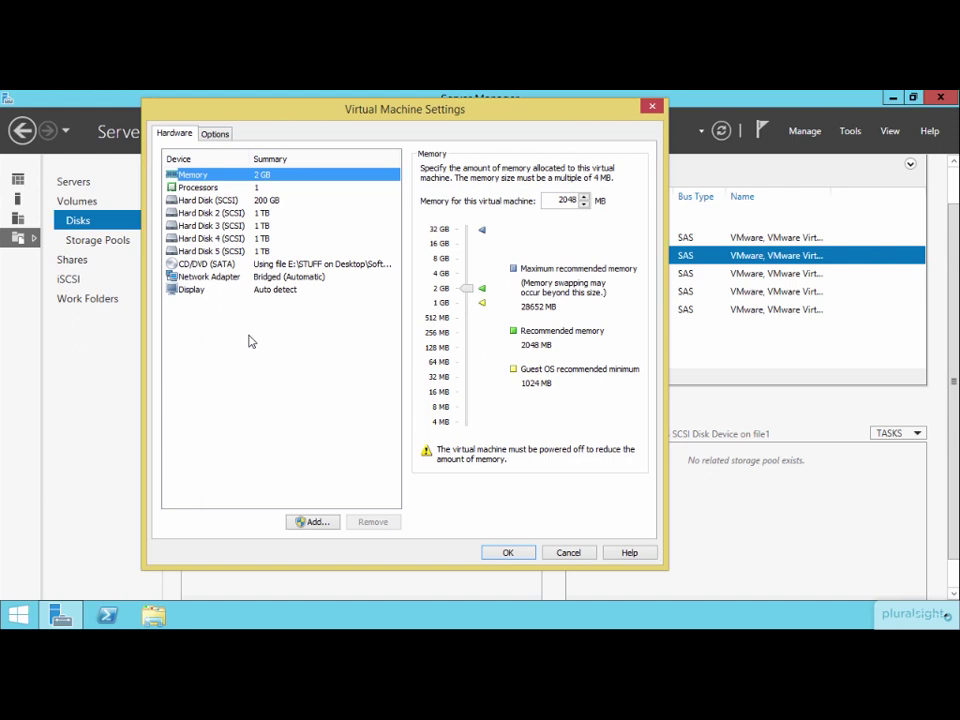
left_click(269, 202)
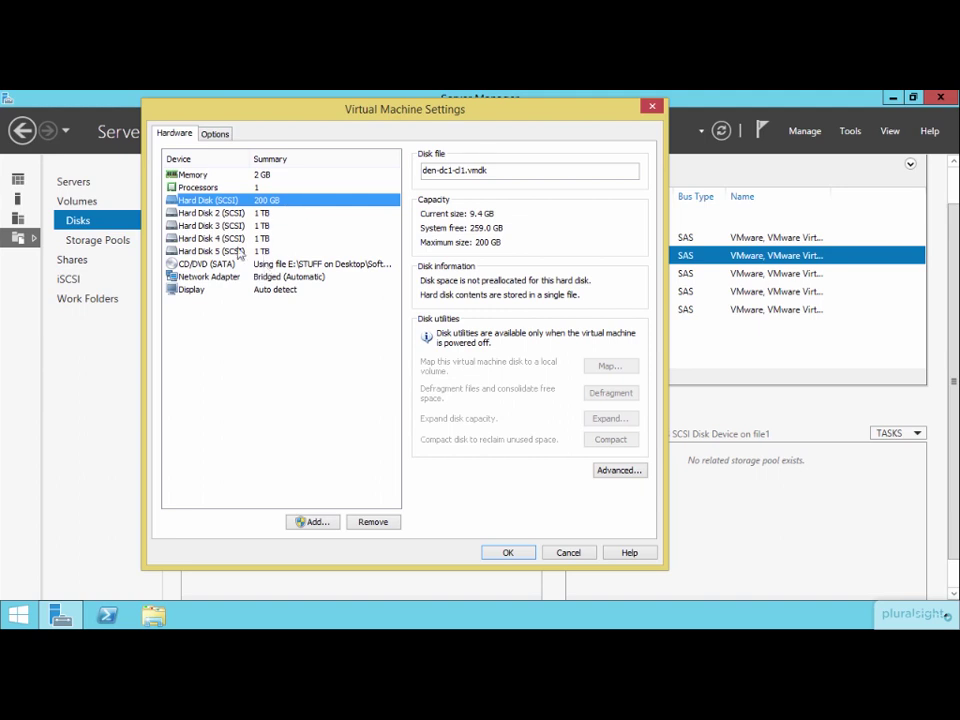
left_click(205, 213)
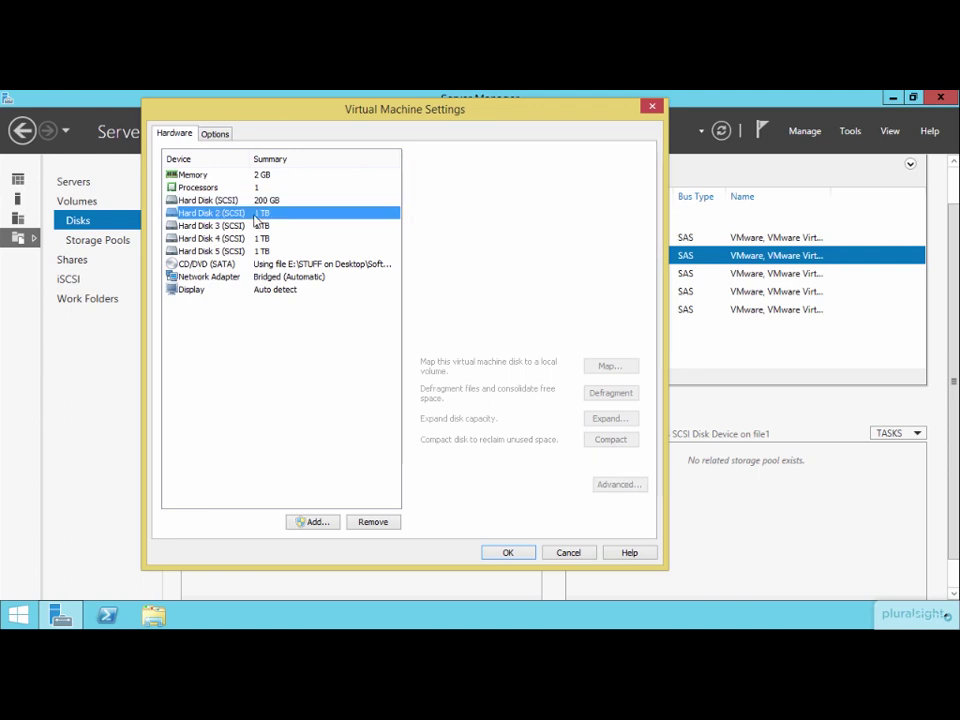
Add a new 1024 GB SCSI virtual hard disk stored as a single file named file1-4.vmdk and apply the virtual machine settings.
left_click(313, 521)
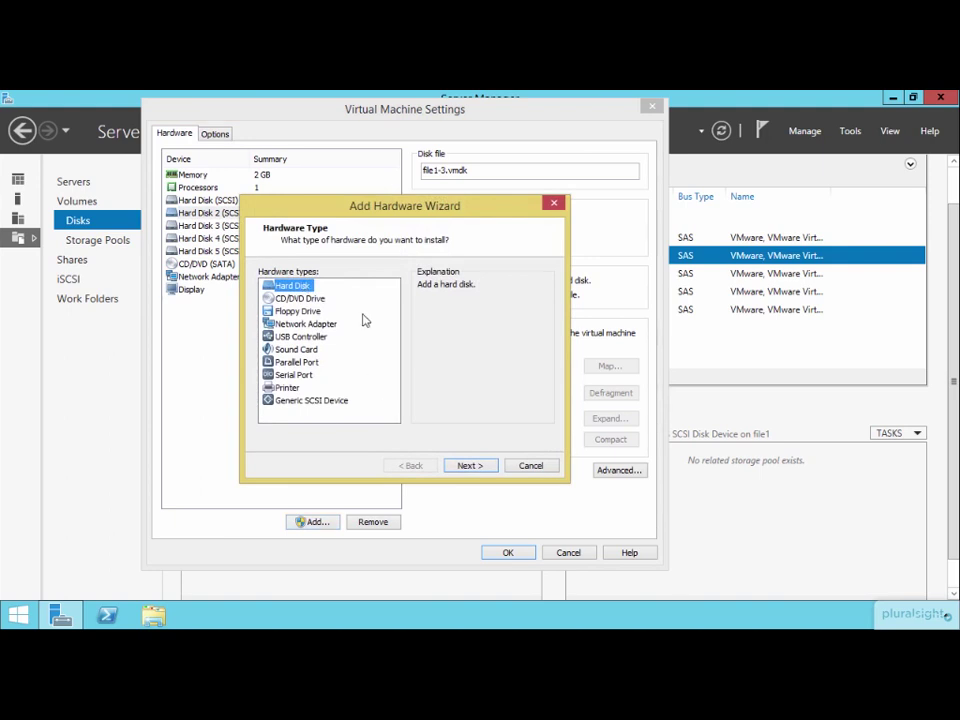
left_click(474, 467)
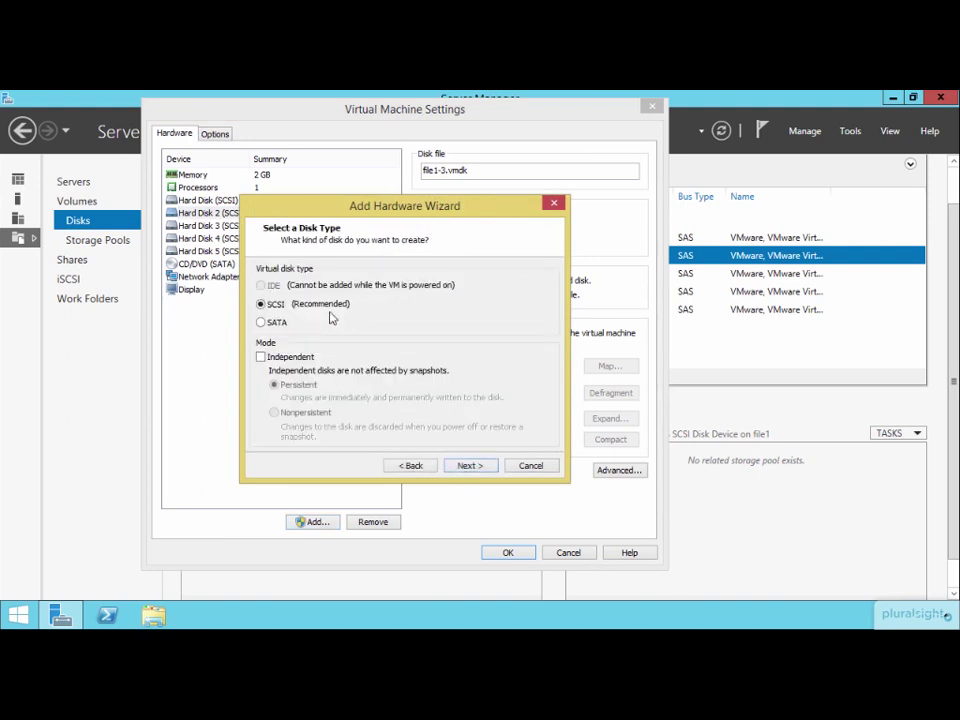
left_click(476, 467)
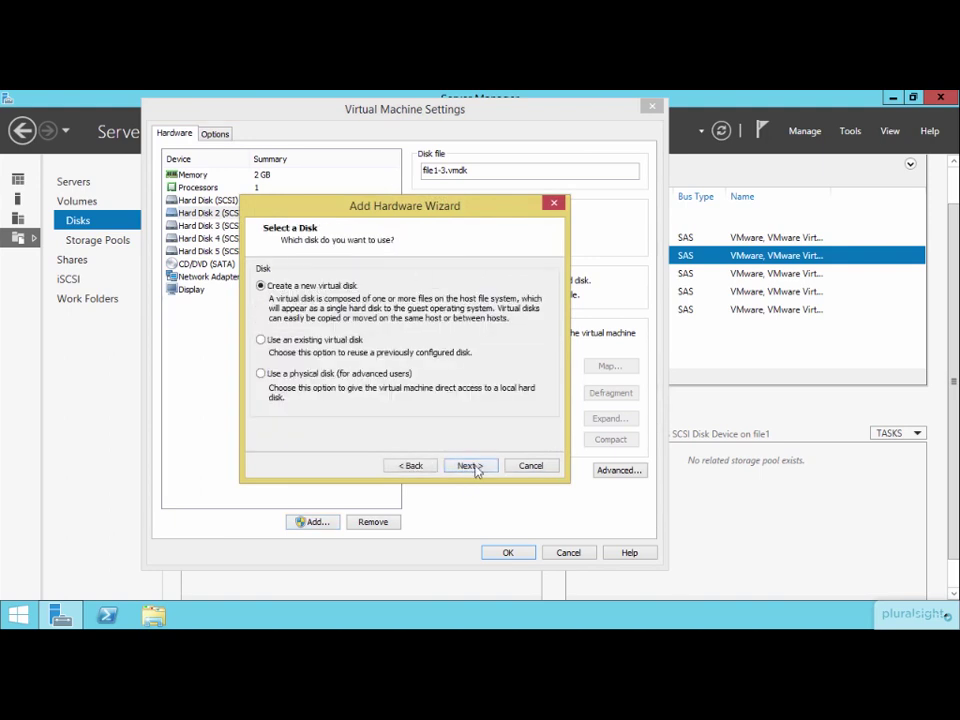
left_click(476, 467)
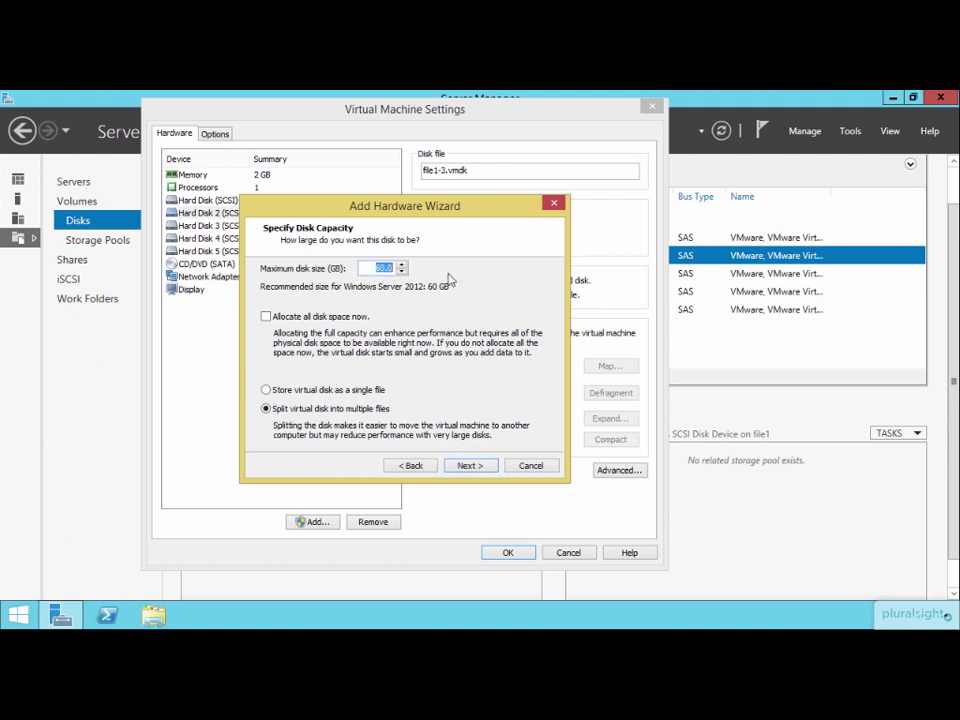
type("1024")
left_click(325, 393)
left_click(467, 466)
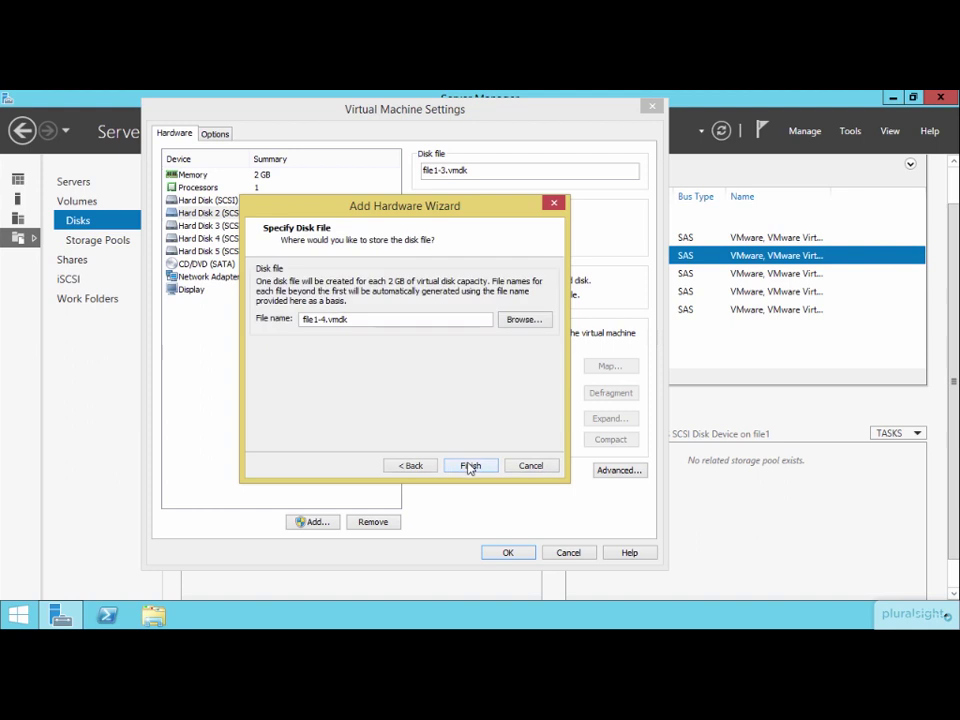
left_click(470, 466)
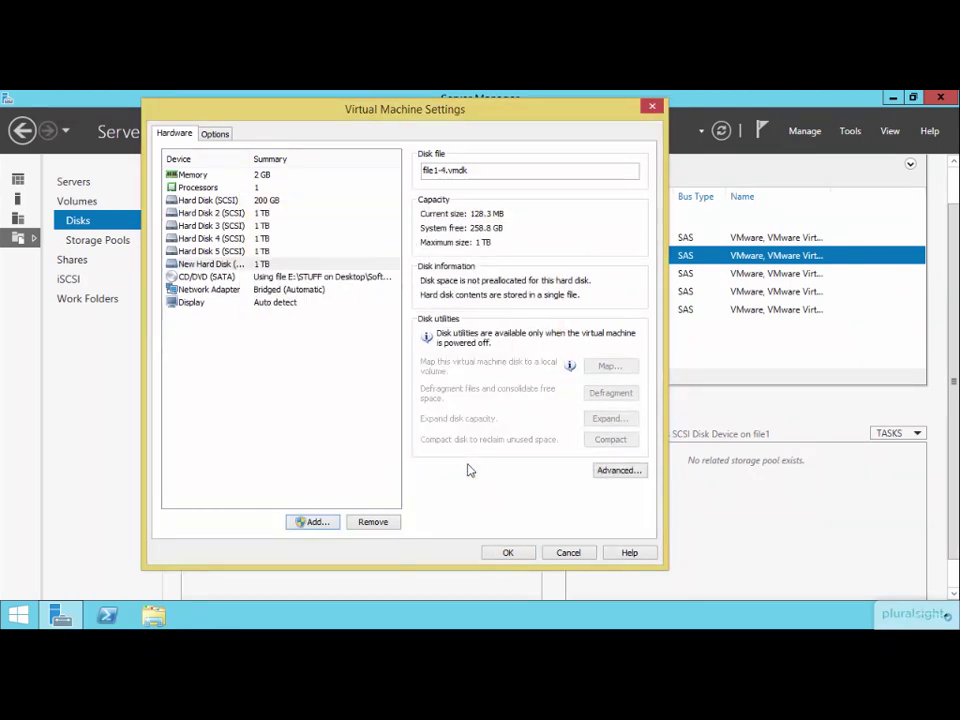
left_click(508, 556)
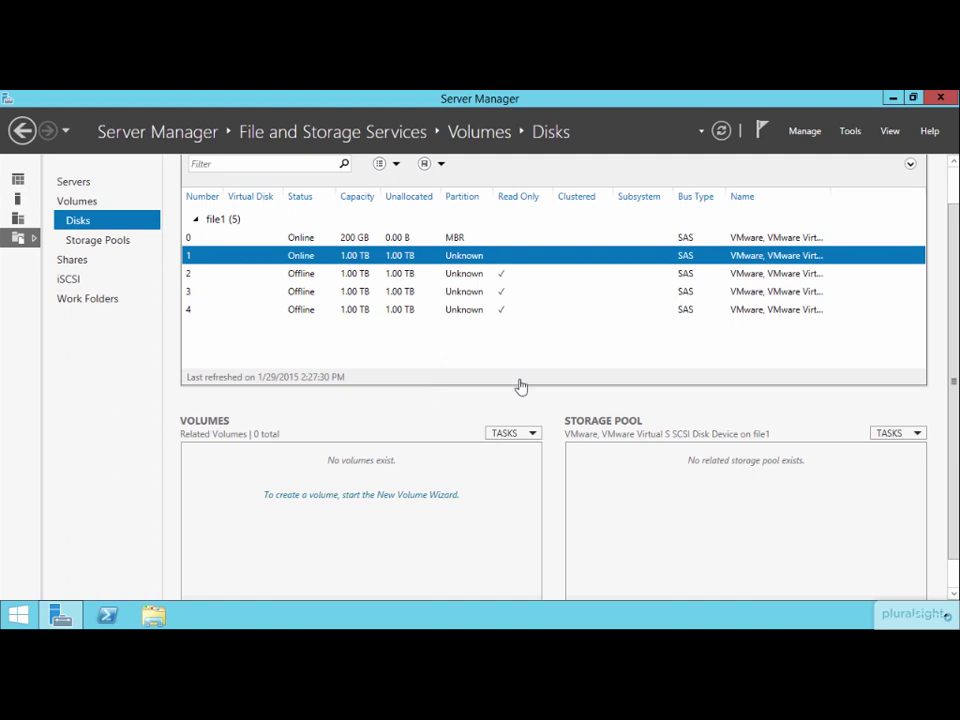
Rescan storage for all managed servers and select disk 5 in the disk list.
left_click_drag(953, 232, 943, 193)
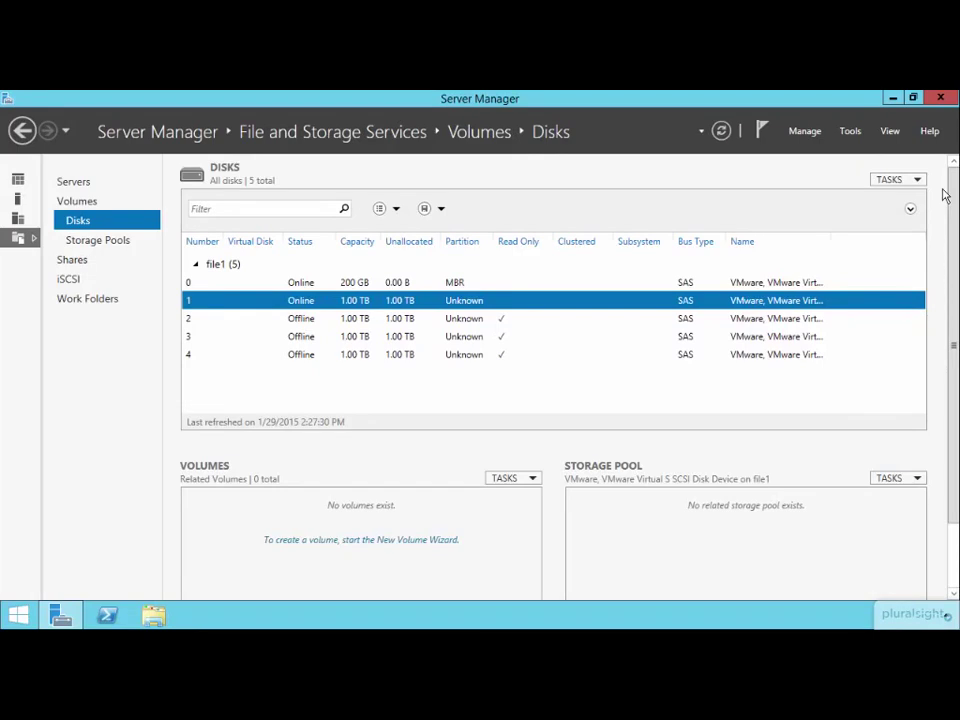
left_click(900, 180)
left_click(868, 217)
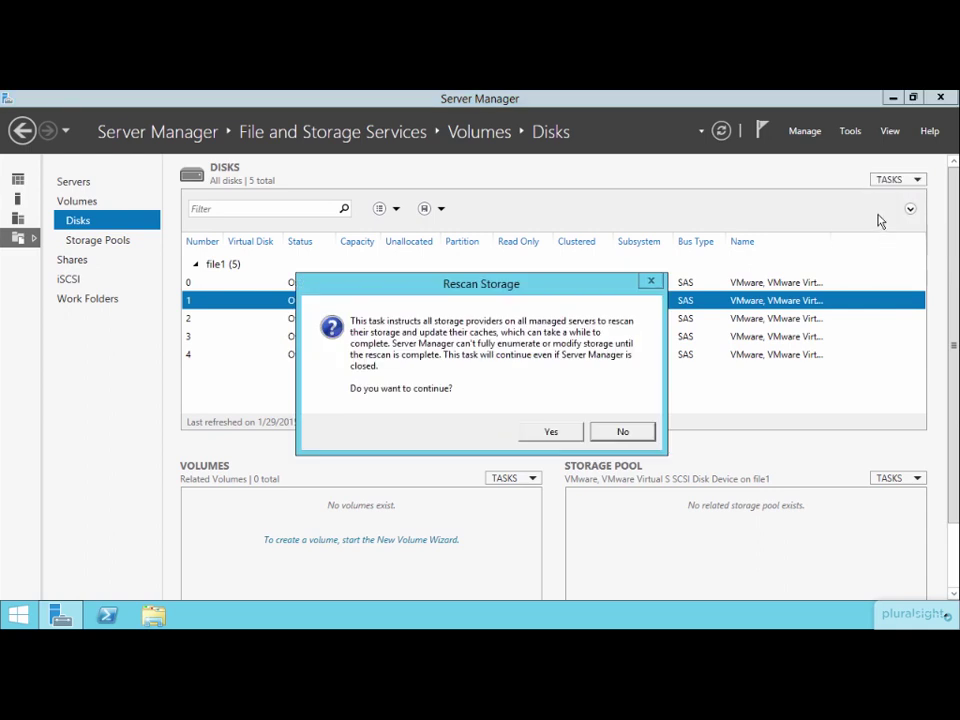
left_click(550, 433)
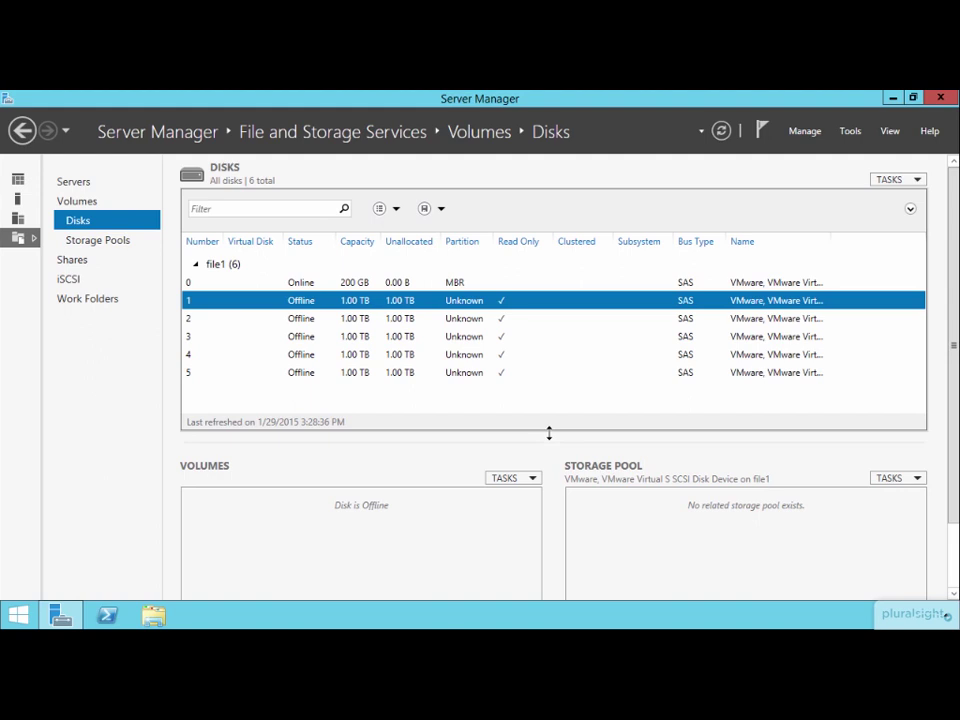
left_click(303, 374)
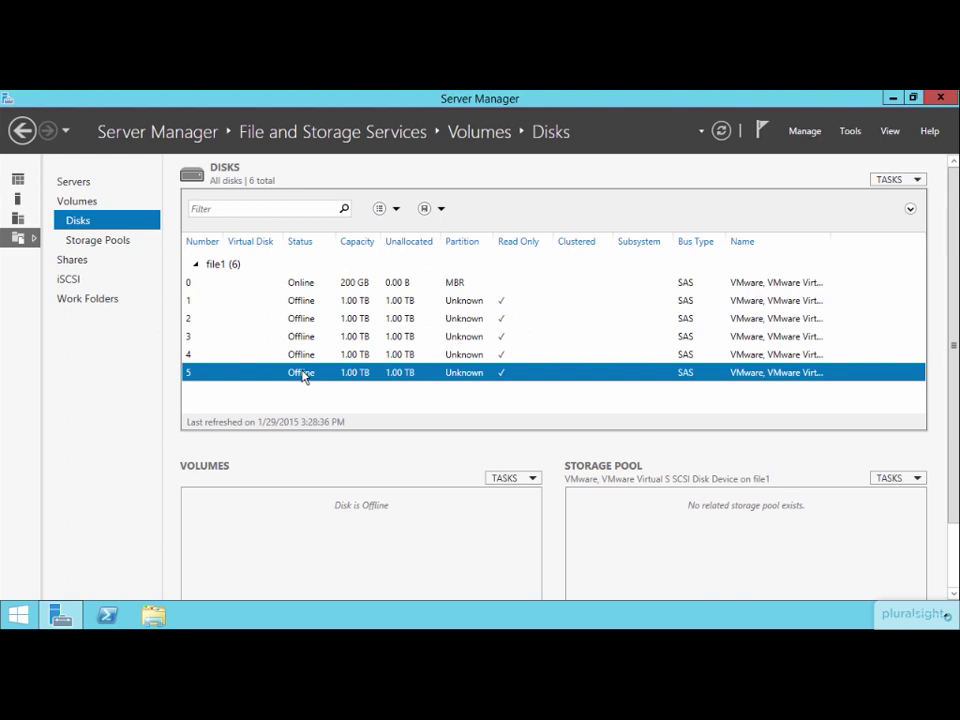
Open Disk Management with diskmgmt.msc, maximize it and enlarge the graphical disk view.
key("super+r")
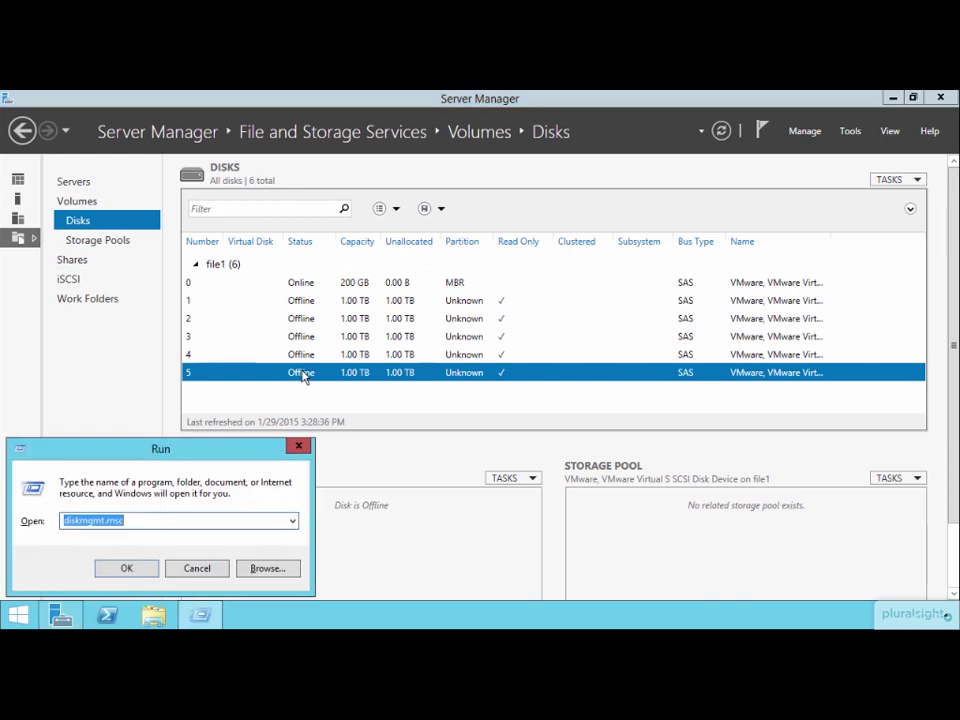
key("Return")
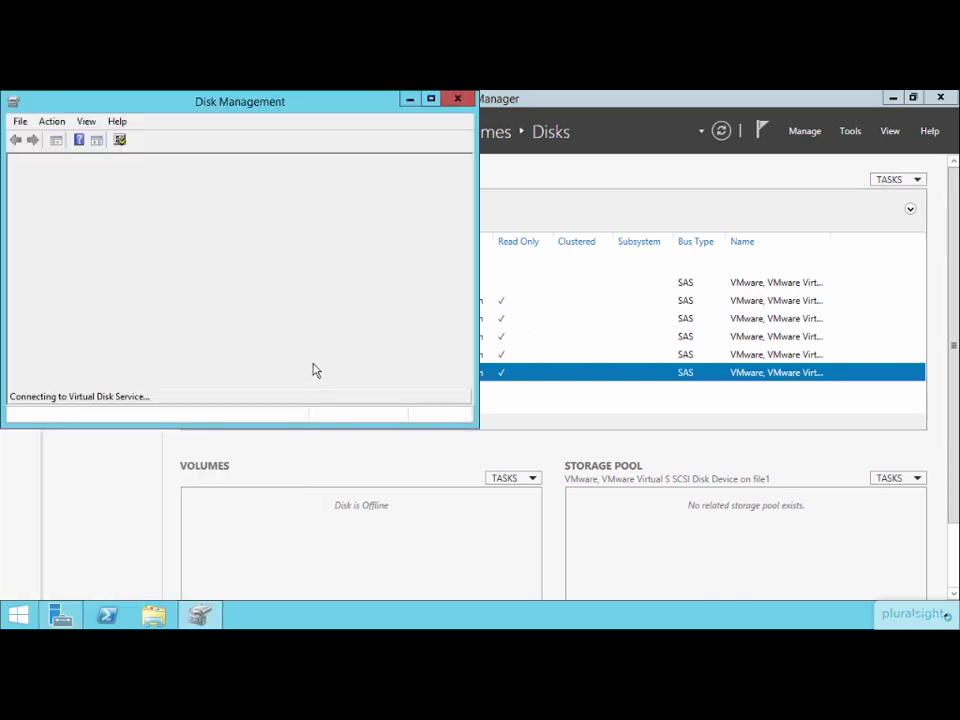
left_click(431, 98)
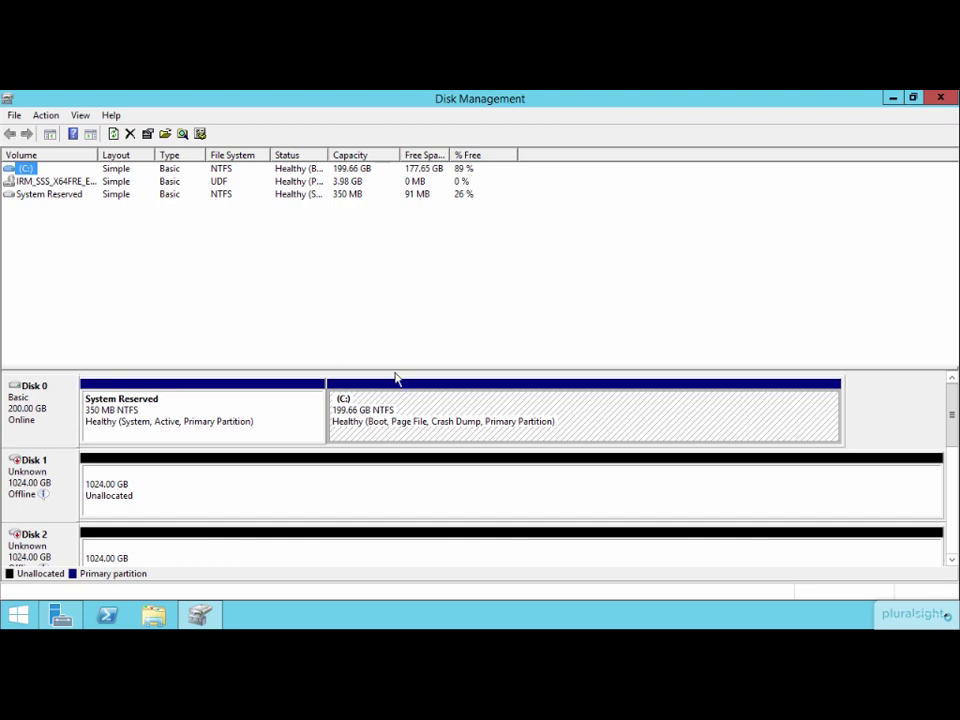
left_click_drag(396, 366, 407, 256)
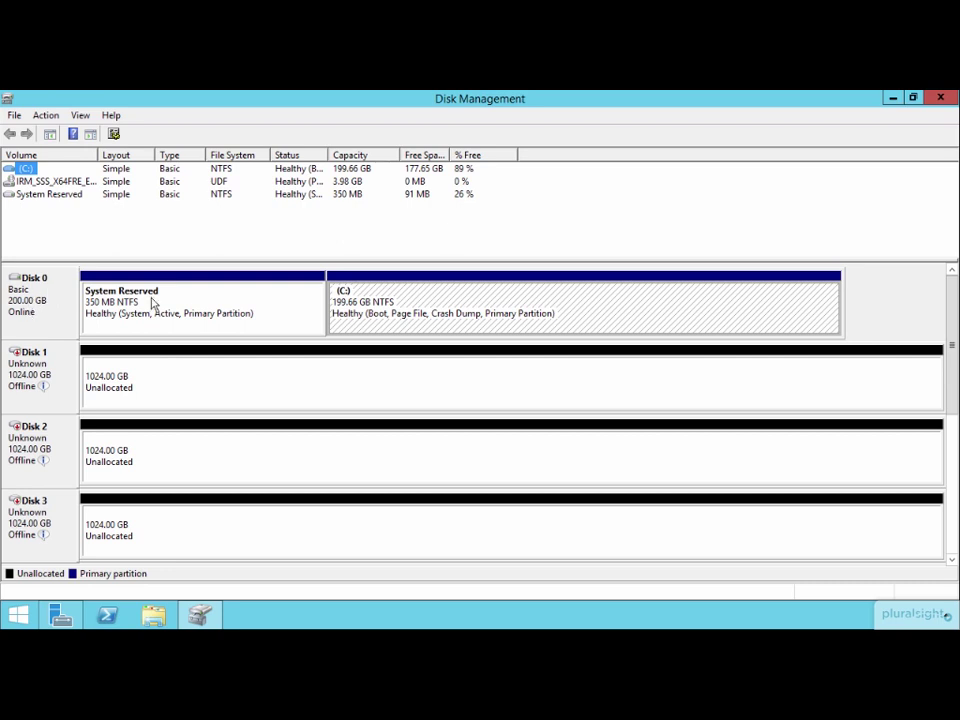
Examine the C: and System Reserved partitions on Disk 0 and look over the other disks.
left_click(462, 297)
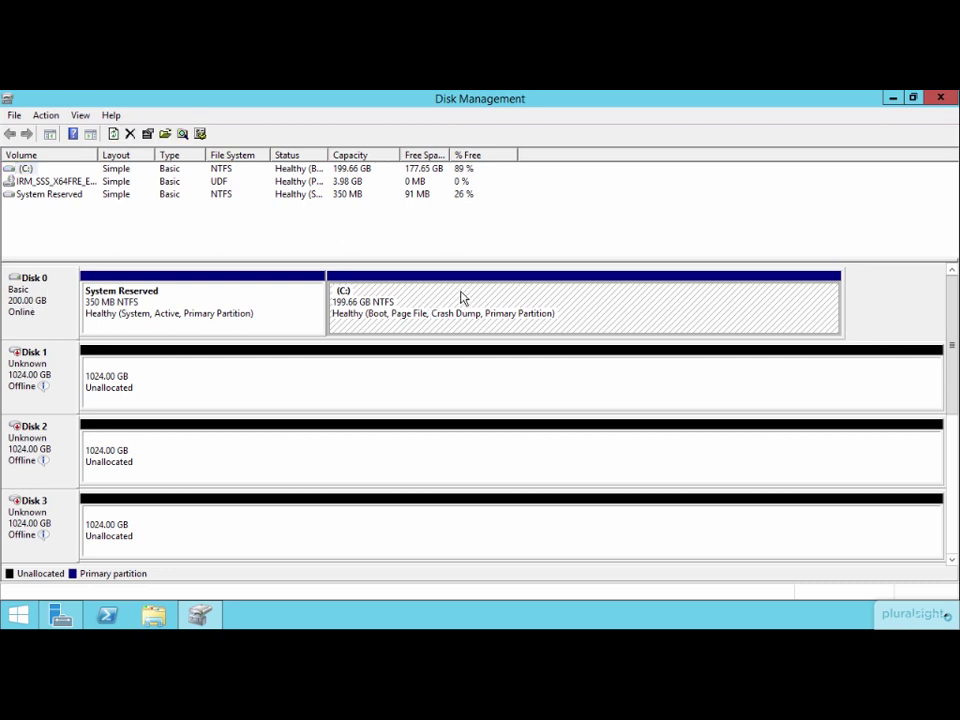
left_click(259, 302)
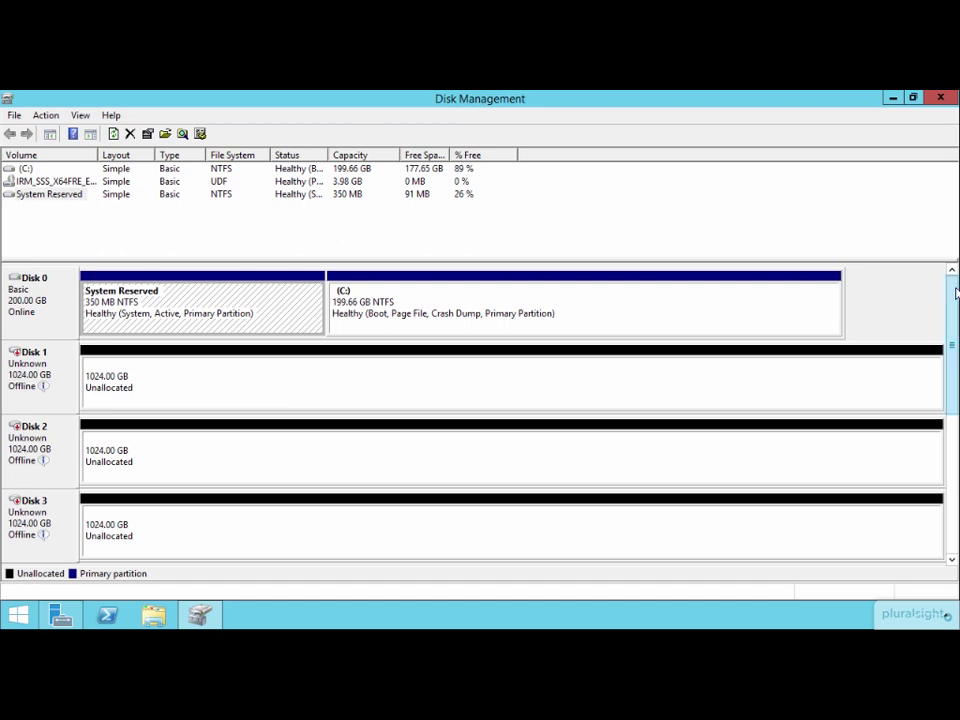
mouse_move(952, 289)
left_mouse_down()
mouse_move(953, 396)
mouse_move(951, 278)
left_mouse_up()
Bring Disk 1 online and initialize it with the GPT (GUID Partition Table) partition style.
right_click(59, 367)
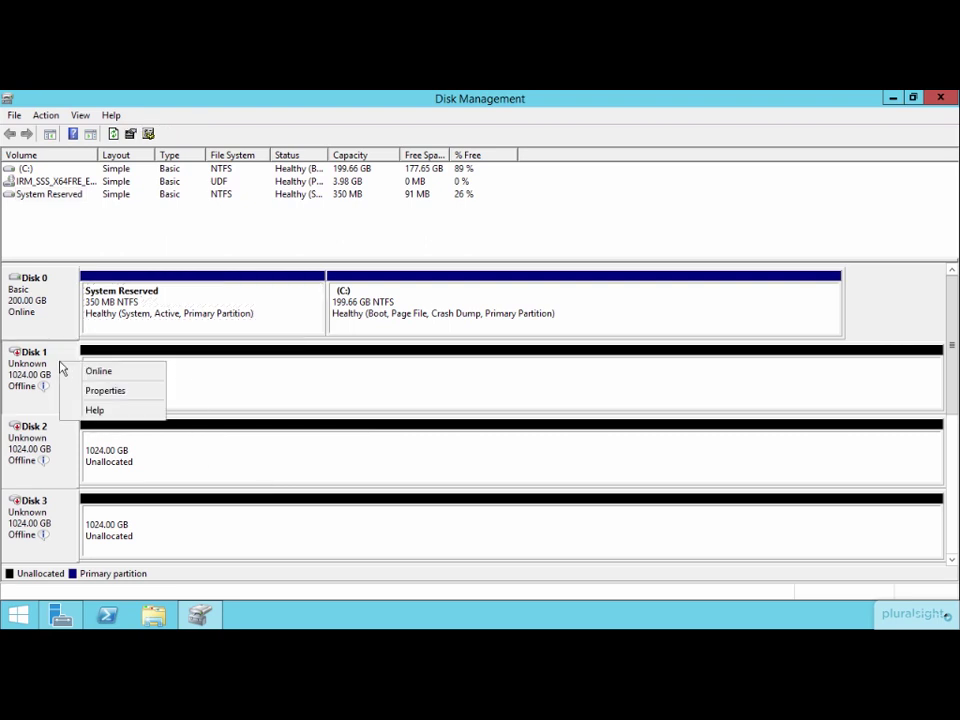
left_click(68, 372)
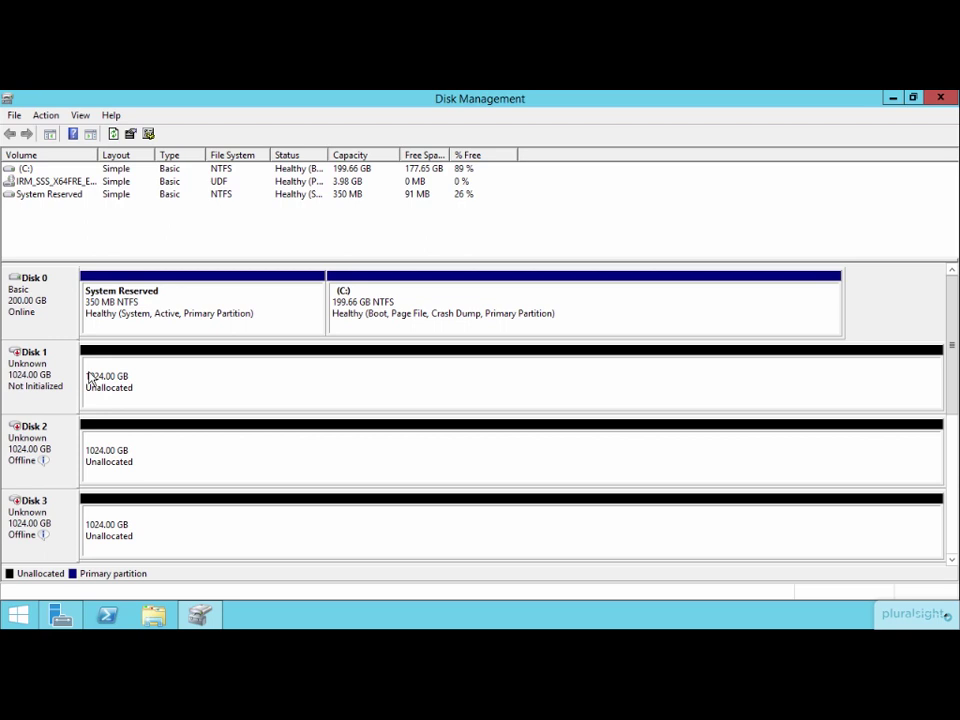
right_click(68, 354)
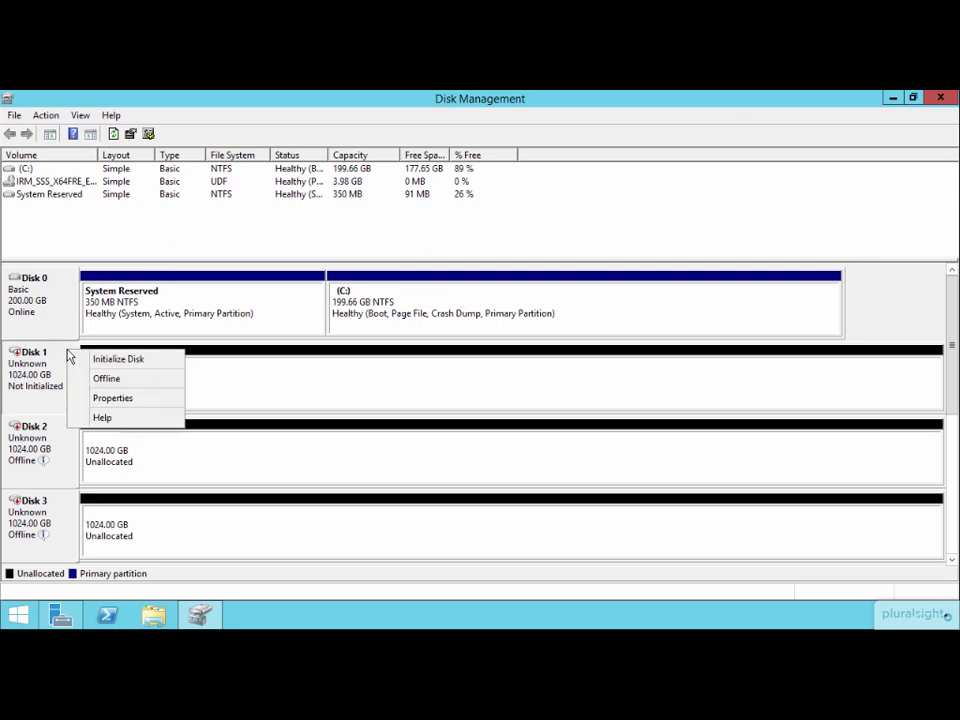
left_click(118, 359)
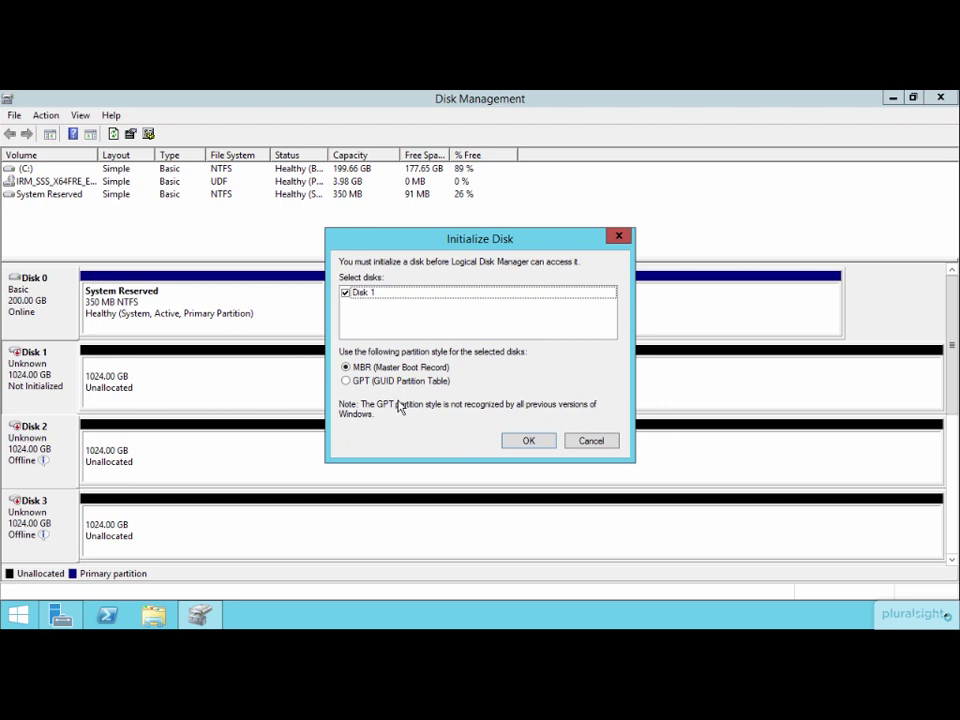
left_click(394, 382)
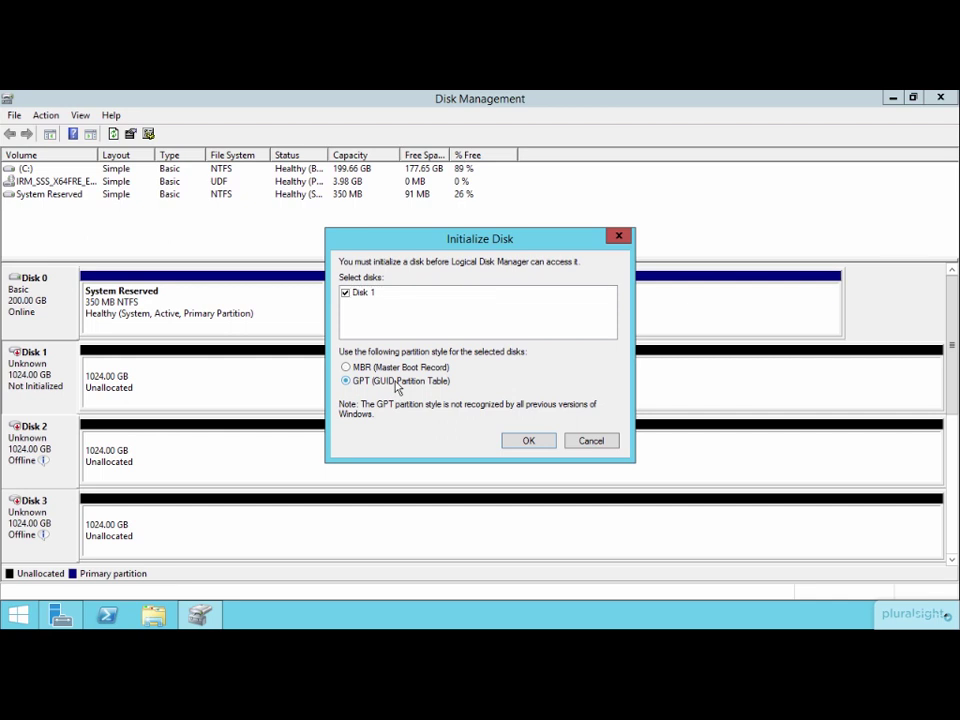
left_click(529, 442)
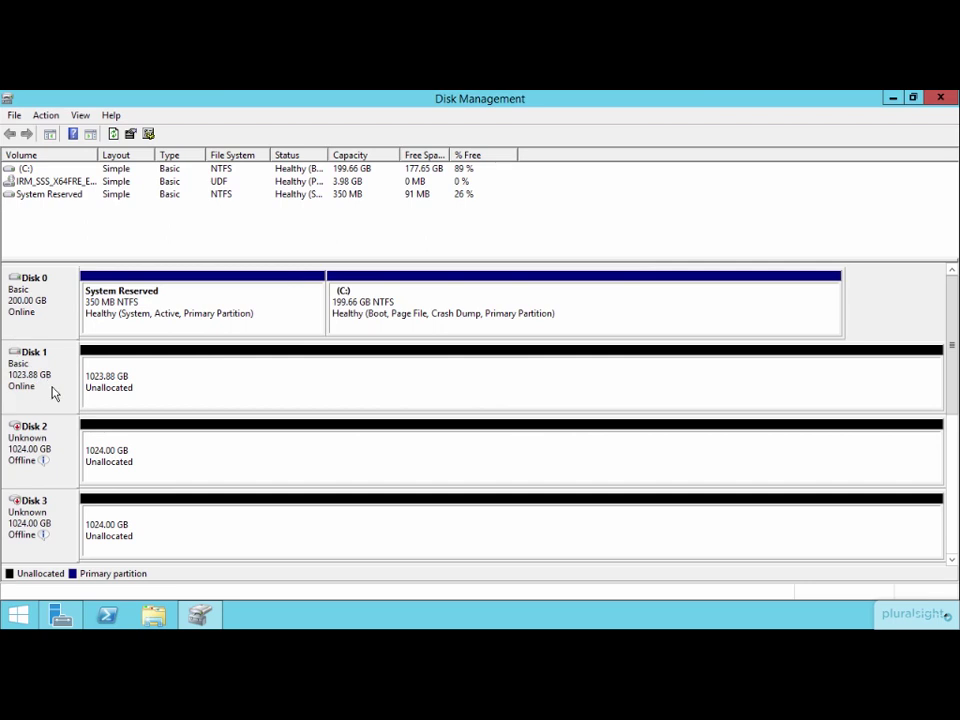
Bring Disk 2 online and initialize it with the MBR (Master Boot Record) partition style.
right_click(66, 443)
left_click(90, 451)
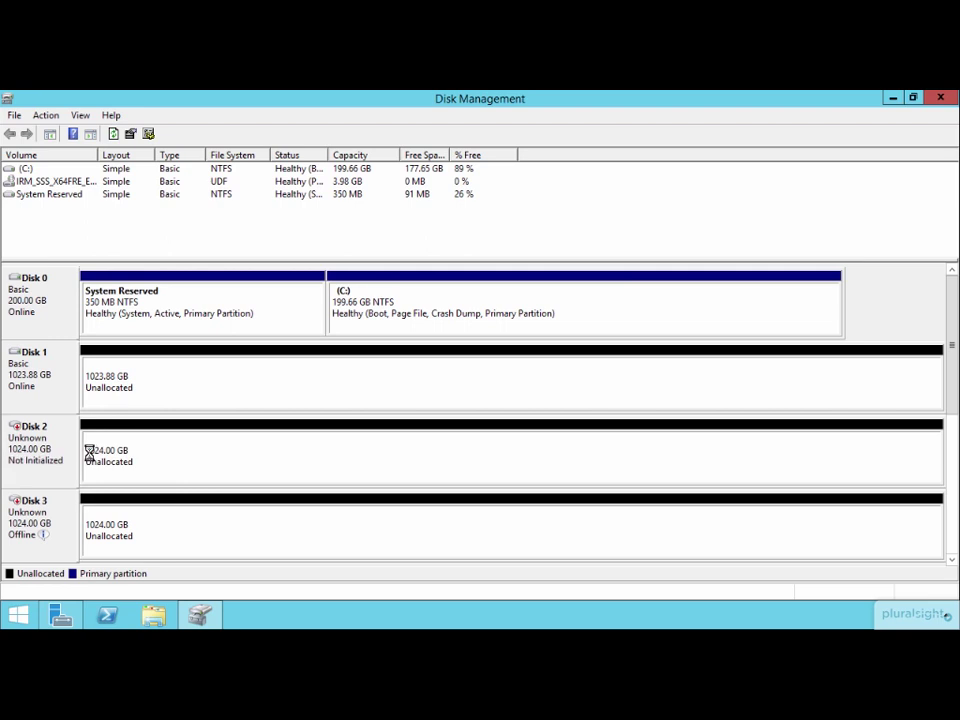
right_click(62, 443)
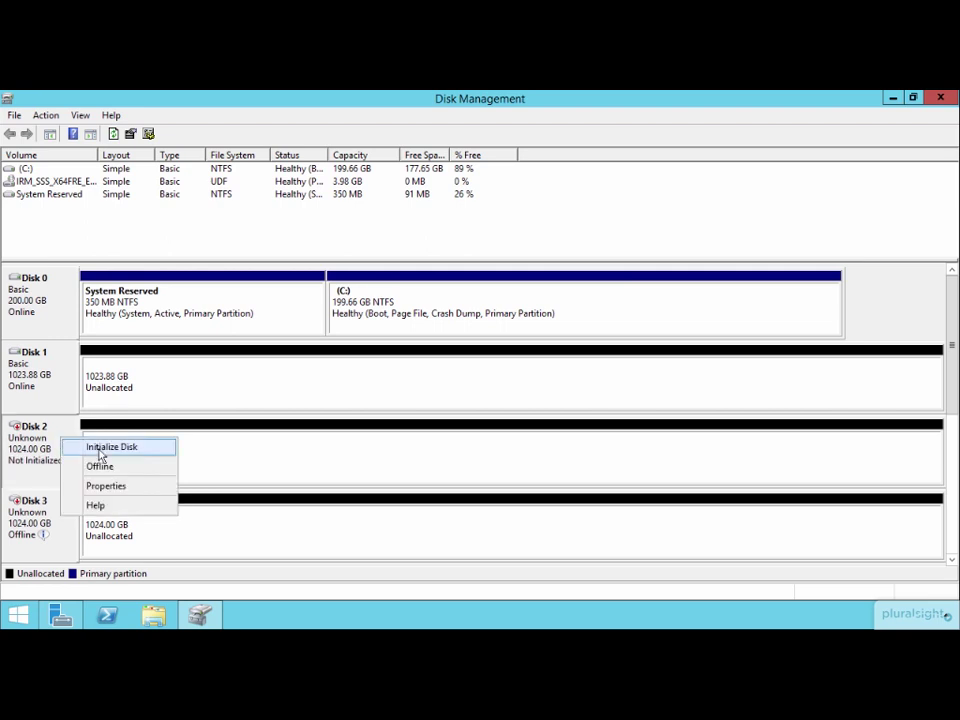
left_click(96, 449)
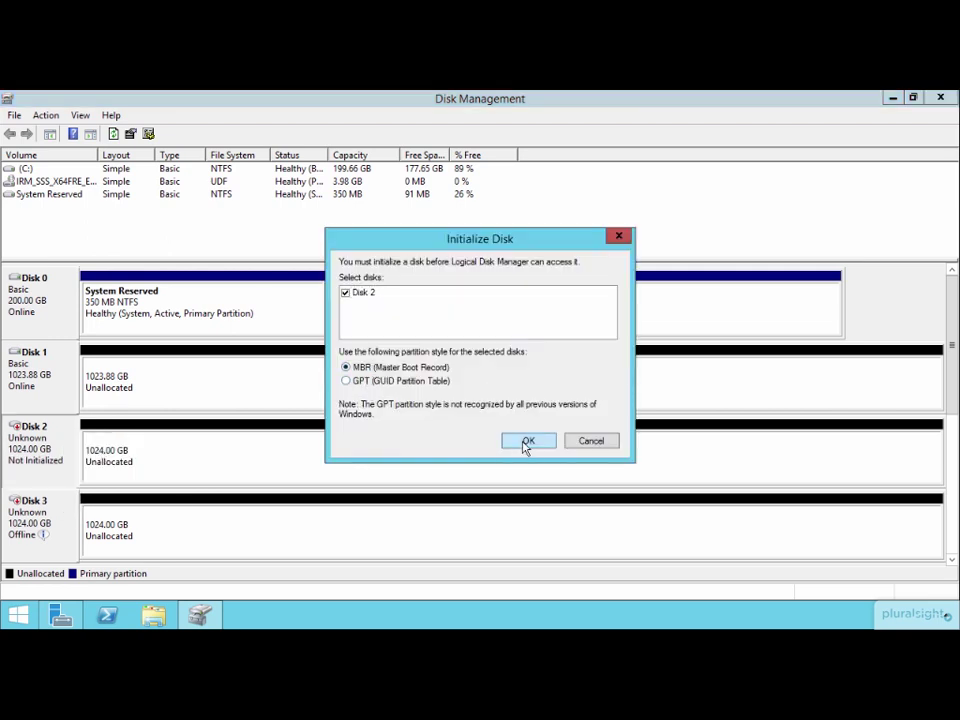
left_click(525, 441)
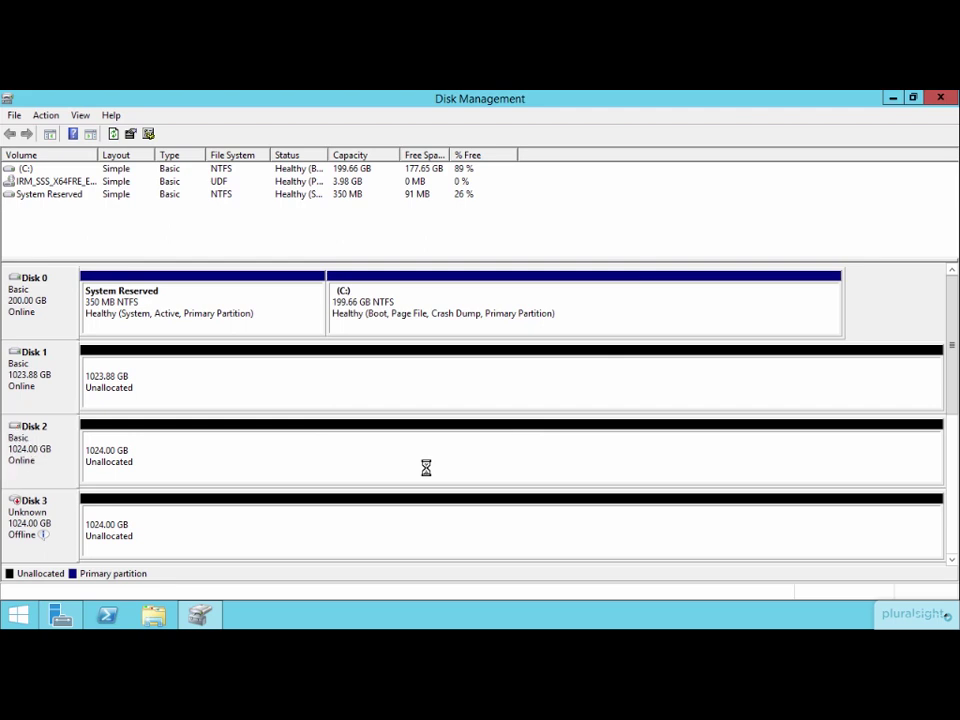
Check the partition style in Disk 2's volume properties and close the properties without changes.
right_click(60, 448)
left_click(96, 411)
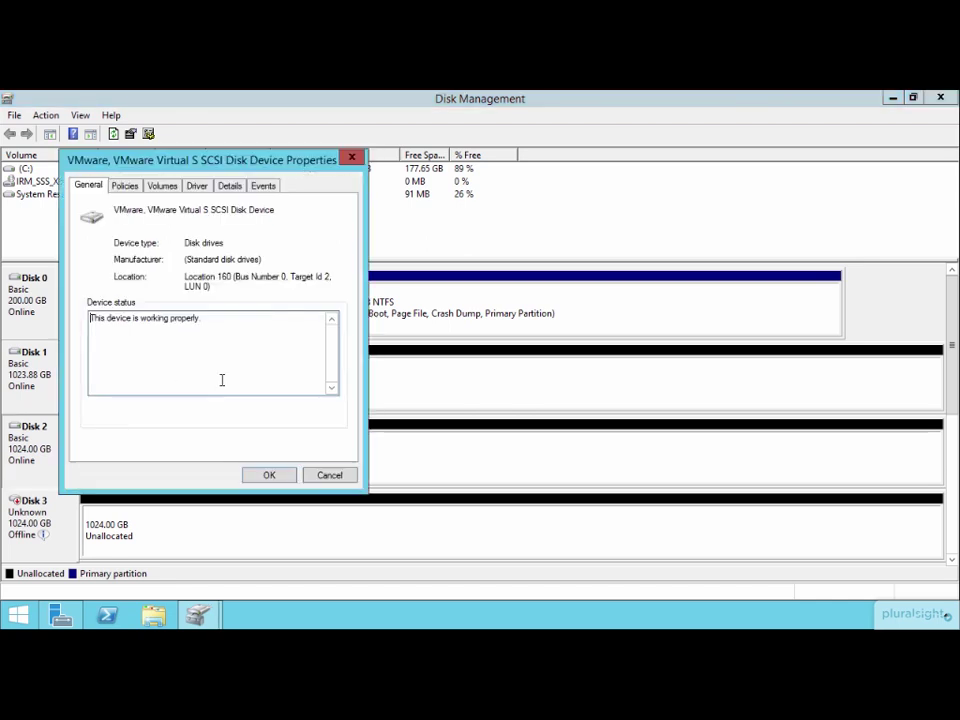
left_click(126, 188)
left_click(159, 188)
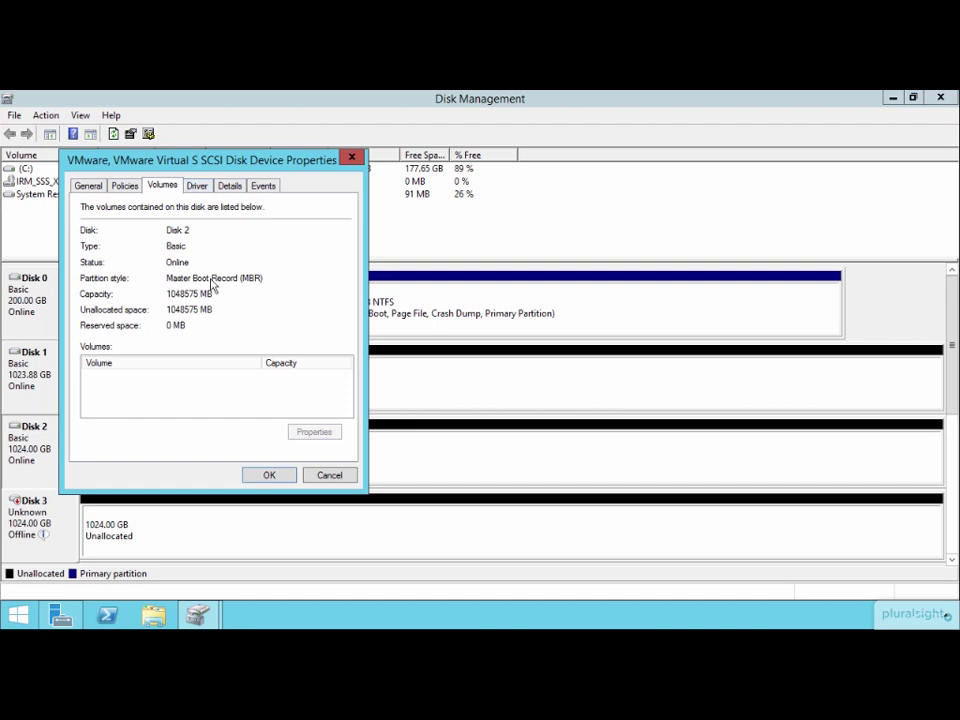
left_click(321, 476)
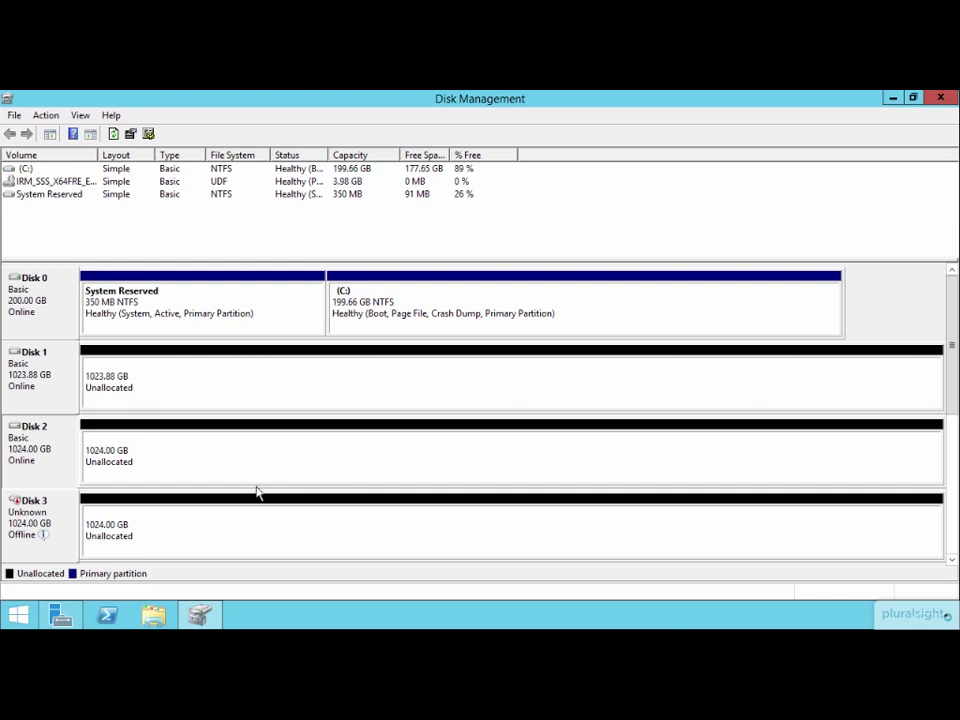
Switch to Windows PowerShell by starting it with administrator rights.
right_click(107, 614)
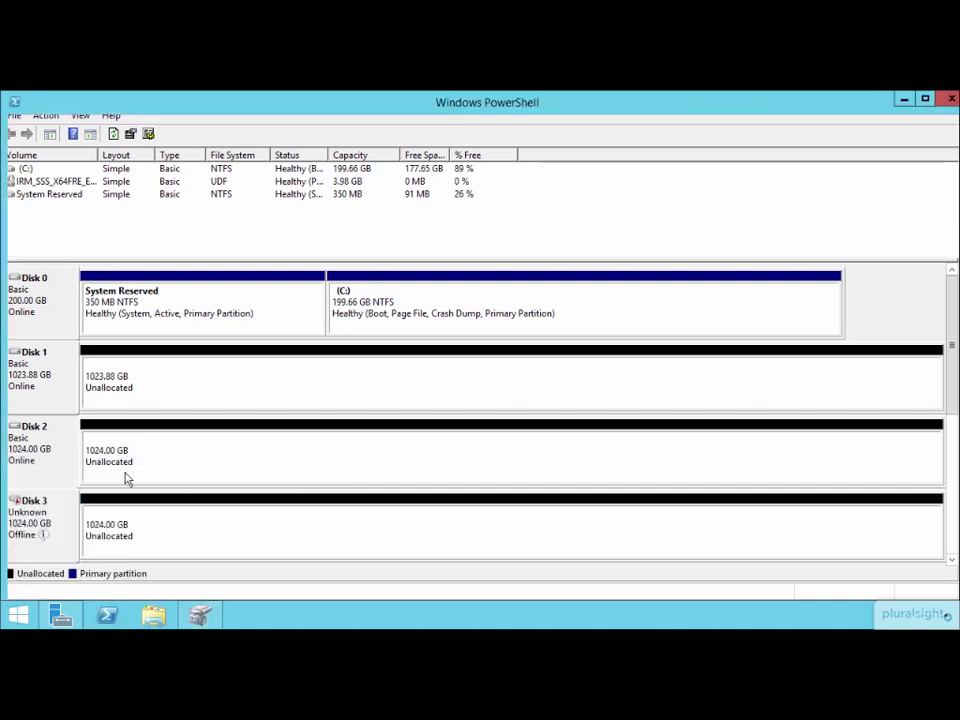
left_click(105, 489)
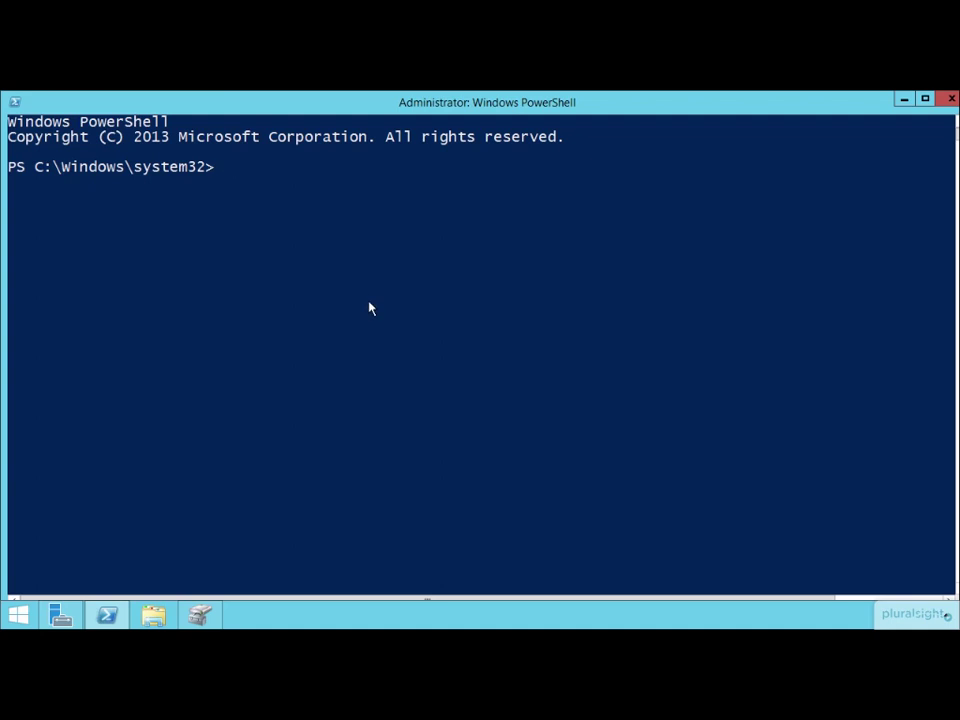
Change to the root of the C: drive and start the diskpart utility.
type("cd \\")
key("Return")
key("Return")
key("Return")
key("Return")
type("diskpart")
key("Return")
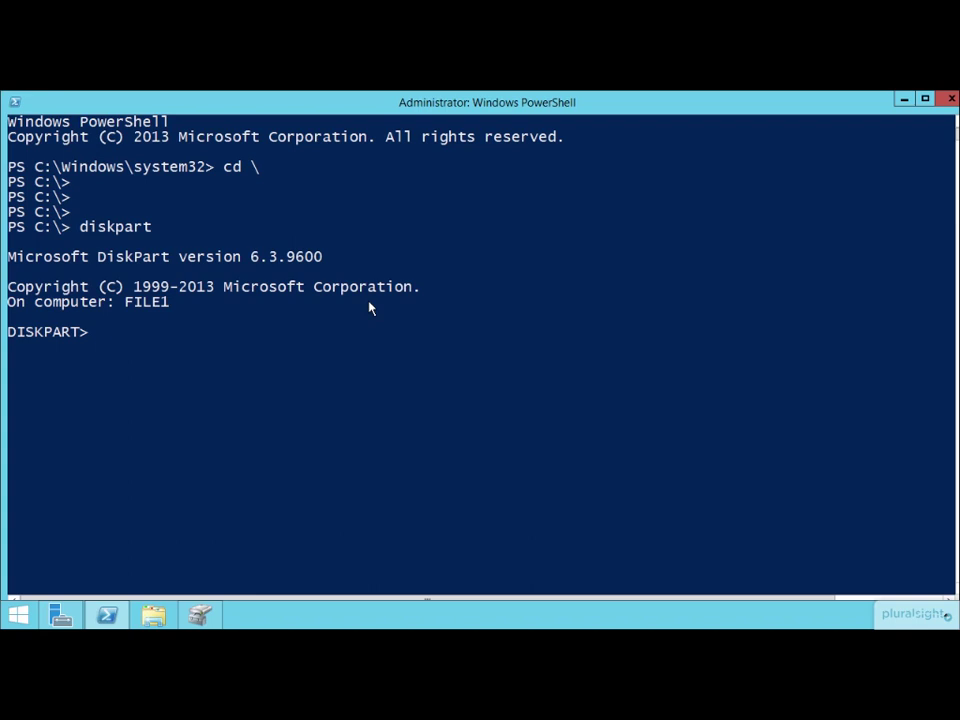
Display DiskPart's command help with ? and review the available commands, highlighting ATTACH, COMPACT, CONVERT and CREATE.
type("help")
key("Return")
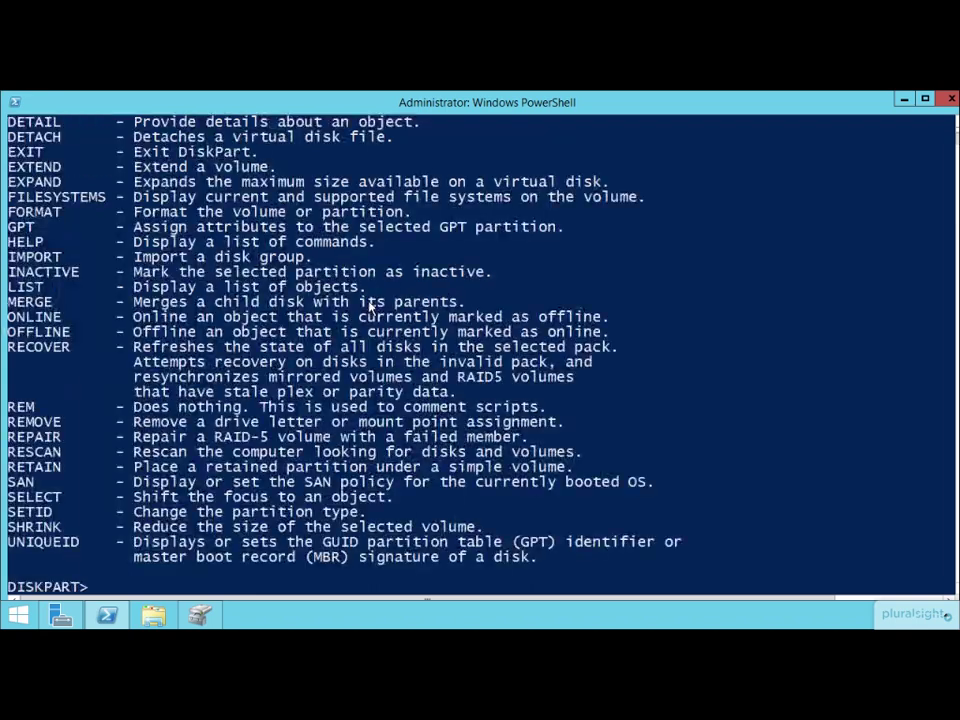
scroll(348, 340, "up", 7)
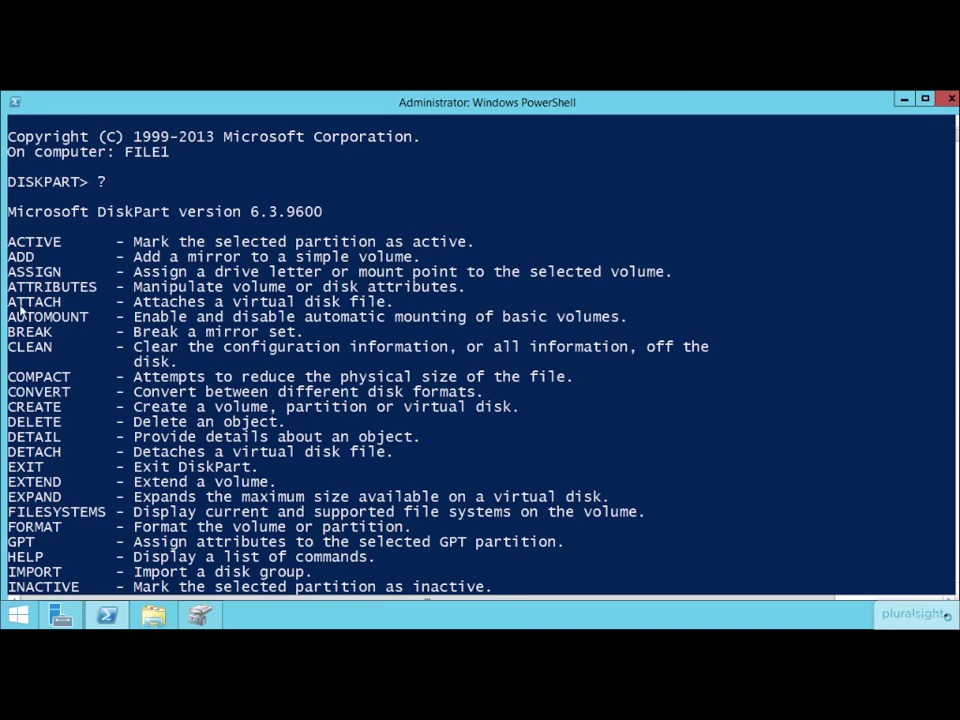
left_click_drag(10, 306, 78, 303)
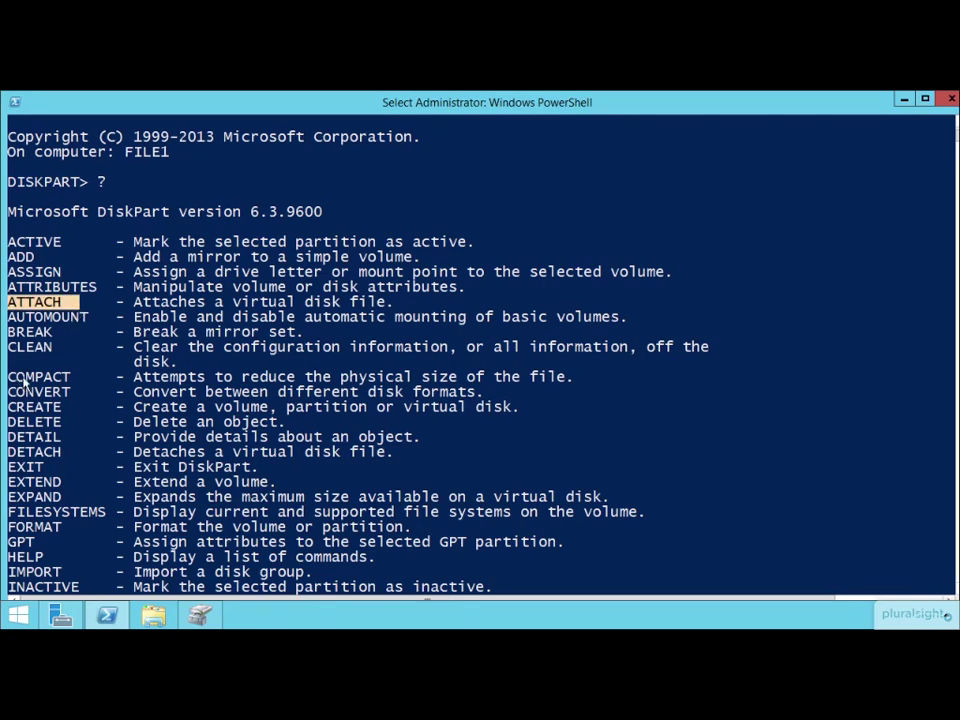
left_click_drag(9, 378, 74, 381)
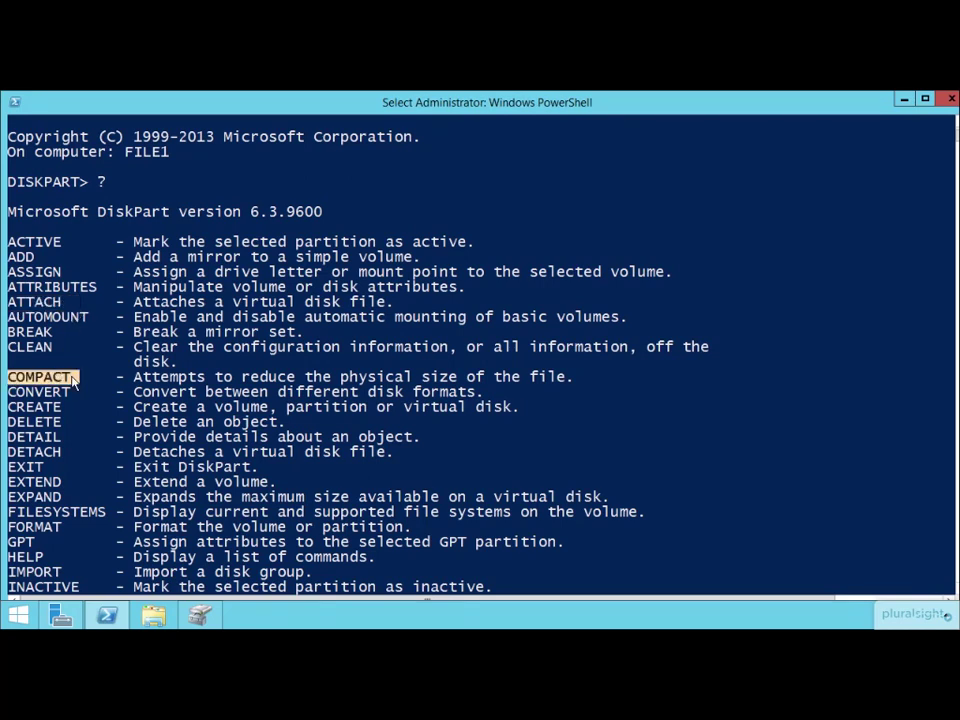
left_click_drag(9, 393, 74, 398)
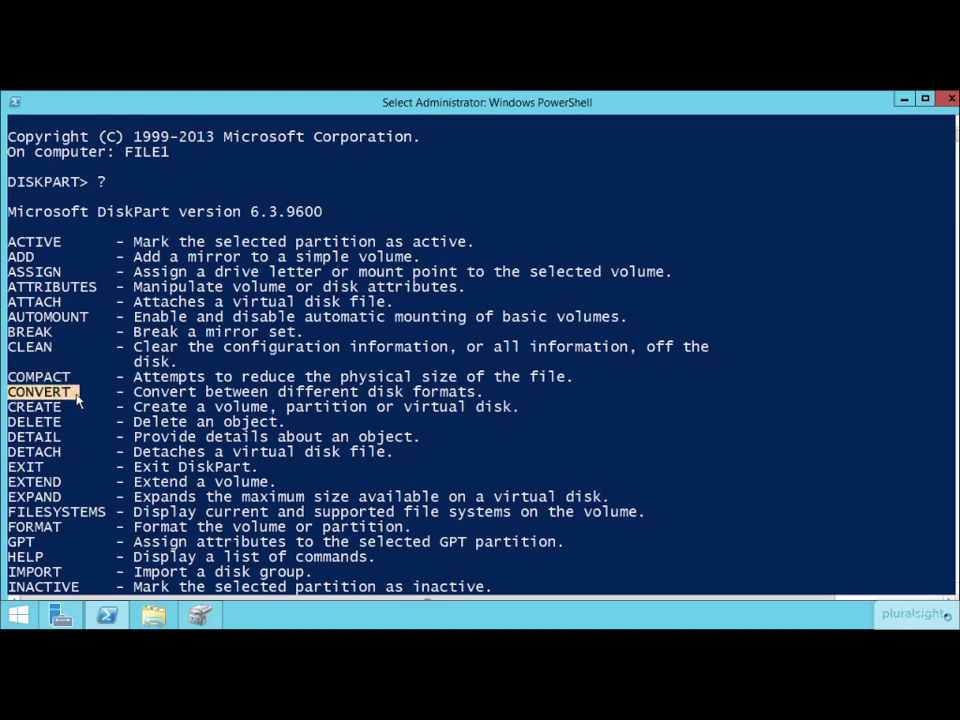
left_click_drag(9, 408, 80, 420)
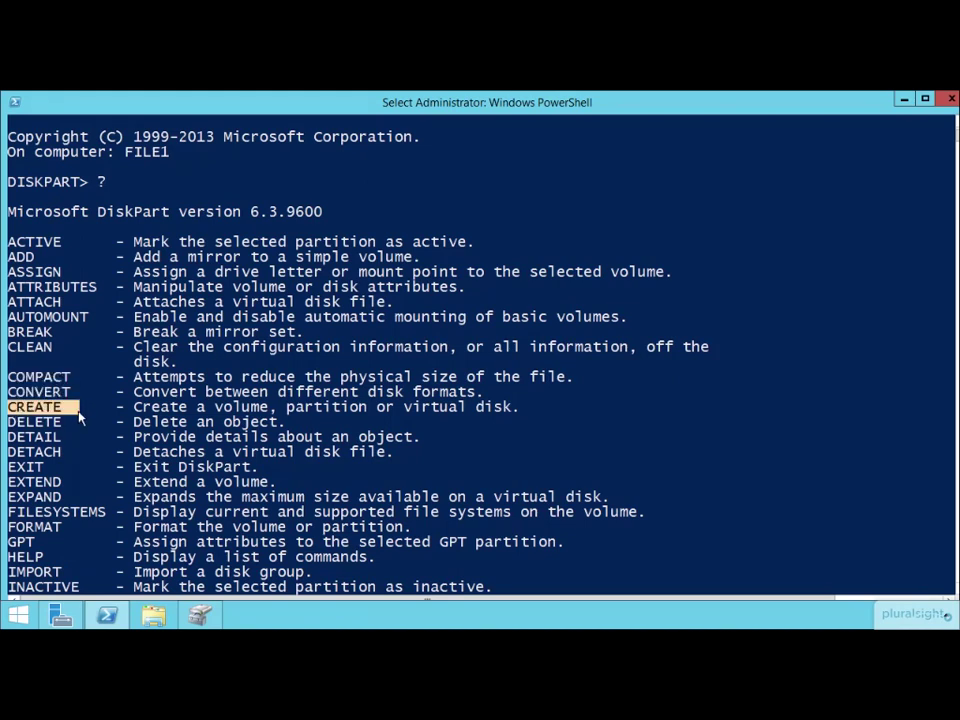
scroll(75, 470, "down", 3)
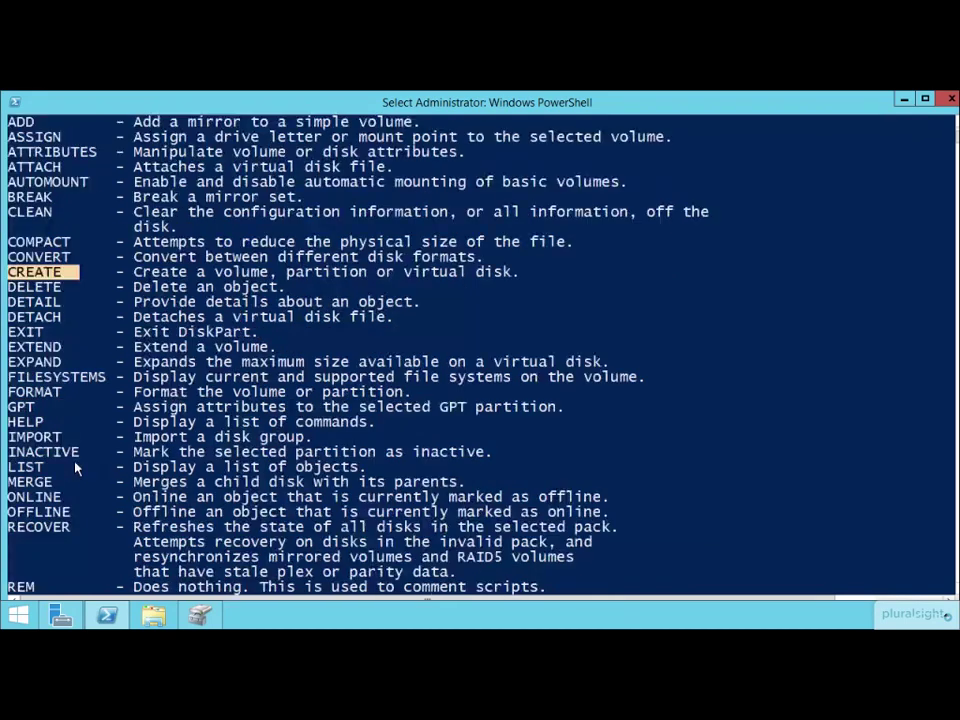
scroll(75, 465, "down", 5)
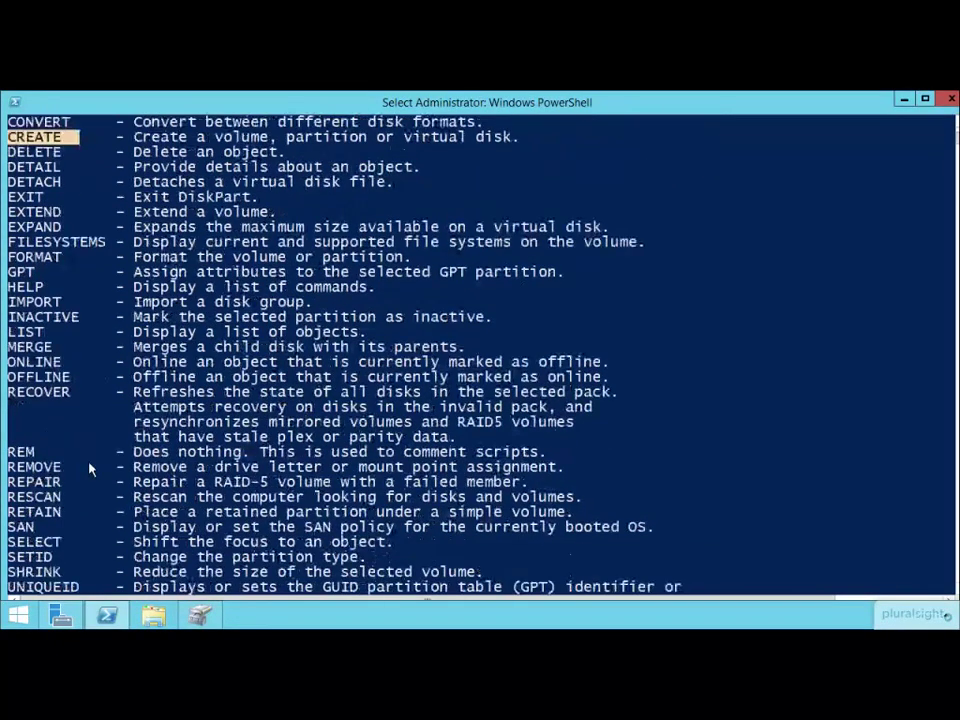
scroll(97, 465, "up", 1)
scroll(97, 465, "down", 1)
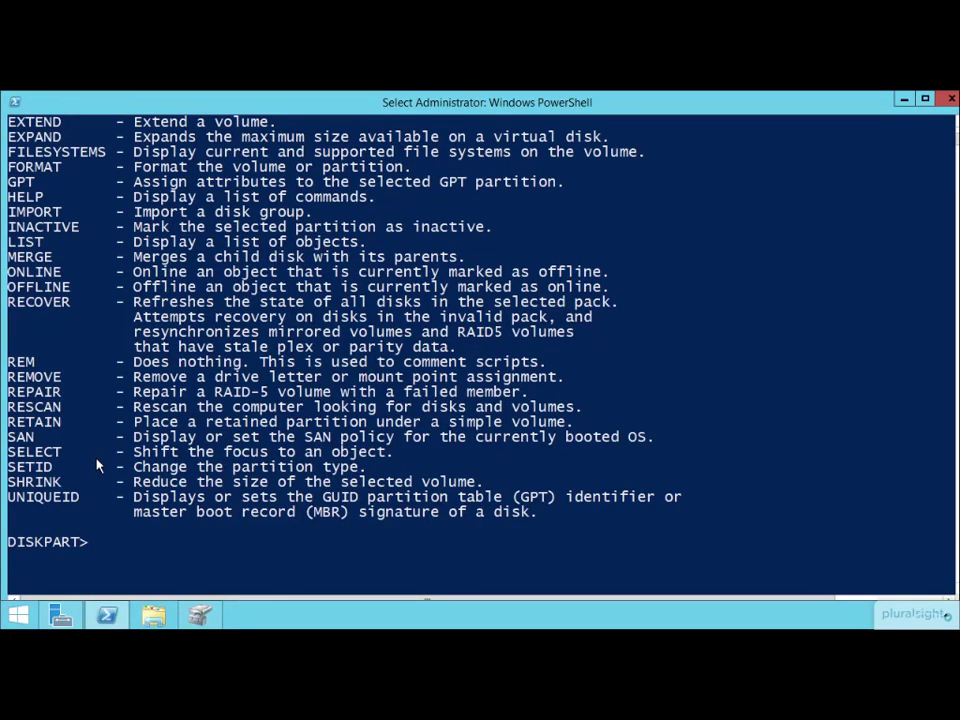
Enter a list command at the DiskPart prompt.
type("list")
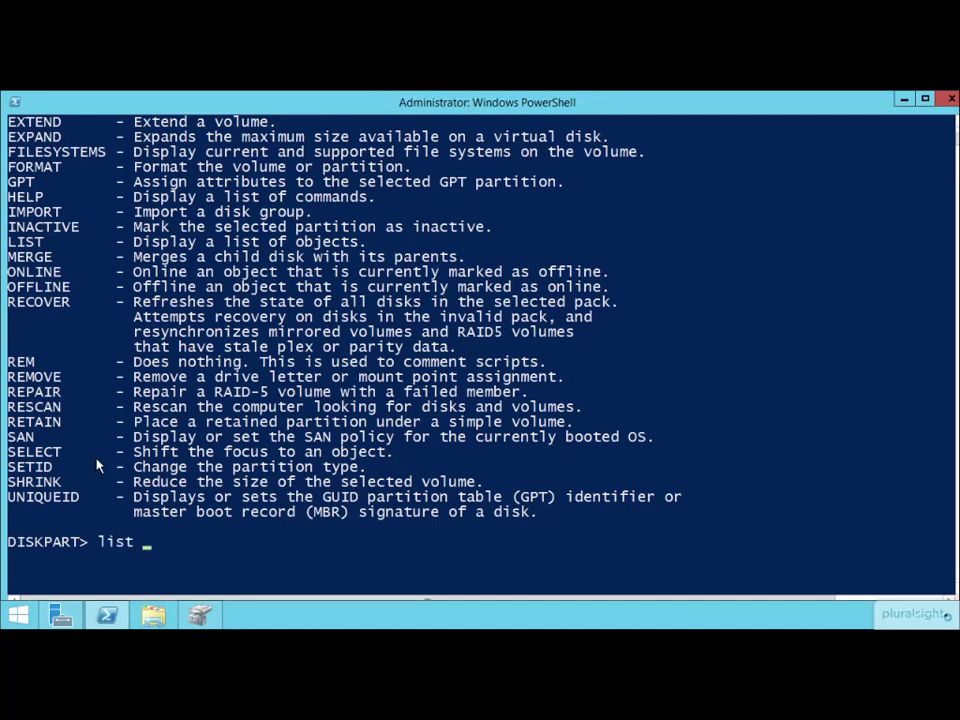